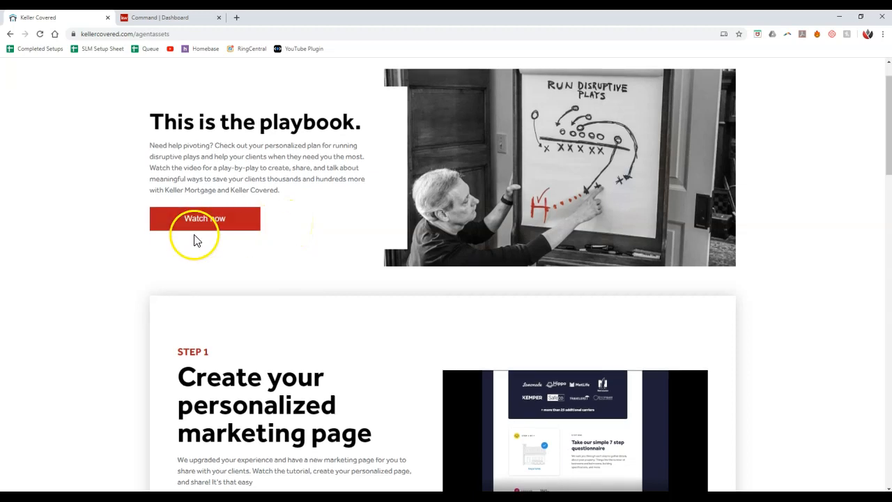
Search Keller Covered for the agent's personalized marketing page by entering the agent's name and location.
{"action": "scroll", "coordinate": [195, 239], "scroll_direction": "down", "scroll_amount": 2}
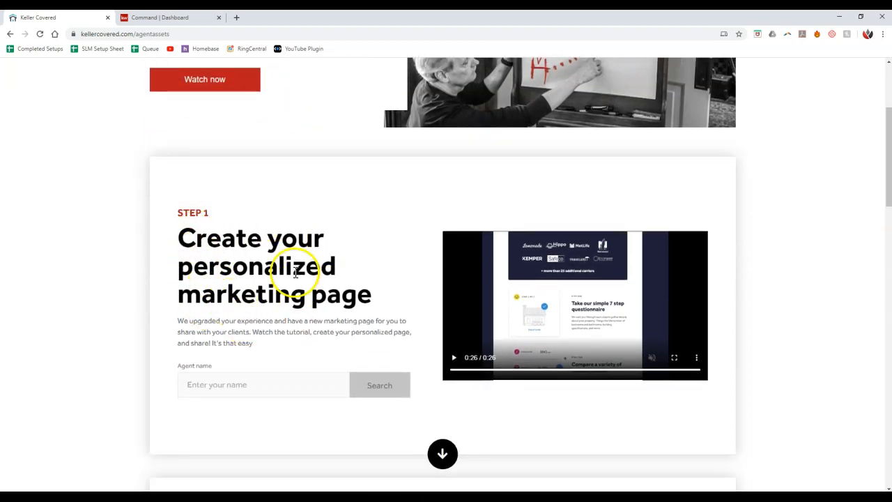
{"action": "scroll", "coordinate": [259, 265], "scroll_direction": "down", "scroll_amount": 2}
{"action": "scroll", "coordinate": [259, 265], "scroll_direction": "down", "scroll_amount": 3}
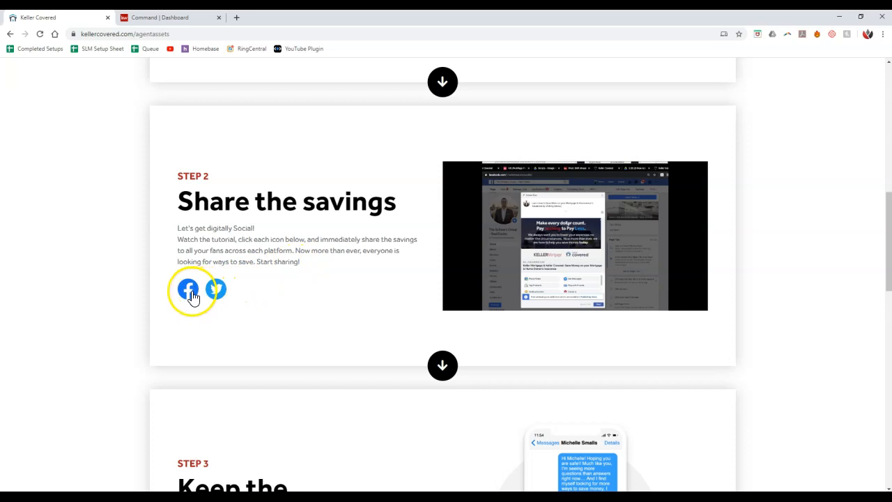
{"action": "scroll", "coordinate": [155, 303], "scroll_direction": "down", "scroll_amount": 1}
{"action": "scroll", "coordinate": [155, 303], "scroll_direction": "down", "scroll_amount": 3}
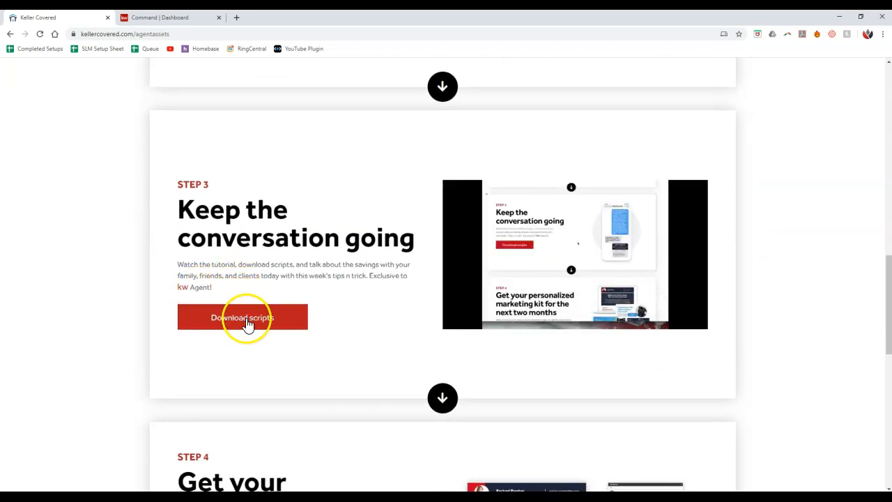
{"action": "scroll", "coordinate": [247, 317], "scroll_direction": "down", "scroll_amount": 1}
{"action": "scroll", "coordinate": [269, 308], "scroll_direction": "down", "scroll_amount": 3}
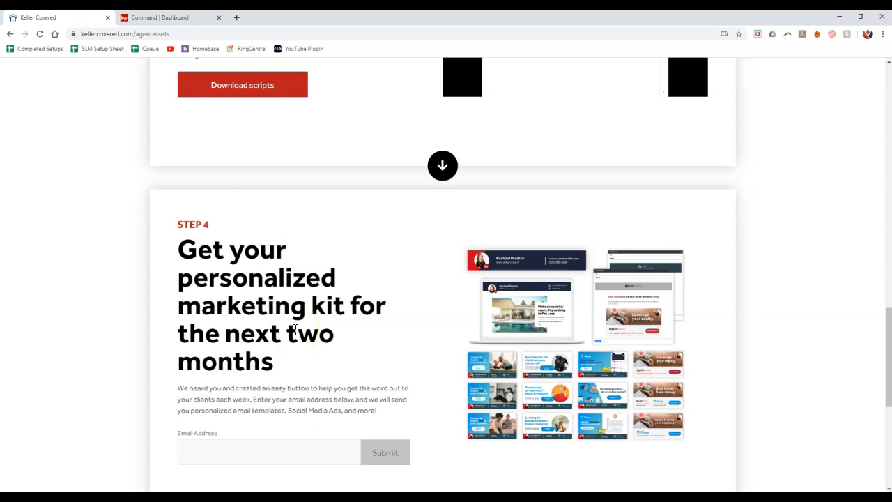
{"action": "scroll", "coordinate": [295, 330], "scroll_direction": "down", "scroll_amount": 1}
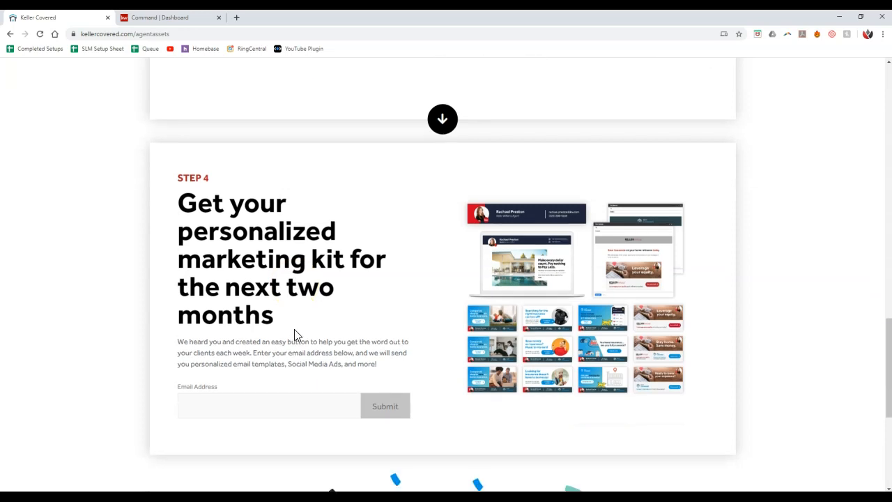
{"action": "scroll", "coordinate": [294, 336], "scroll_direction": "up", "scroll_amount": 3}
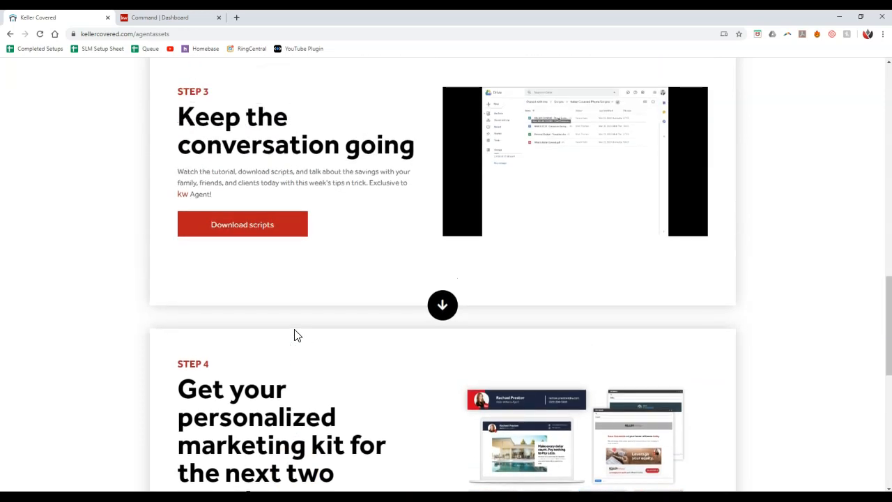
{"action": "scroll", "coordinate": [295, 335], "scroll_direction": "up", "scroll_amount": 7}
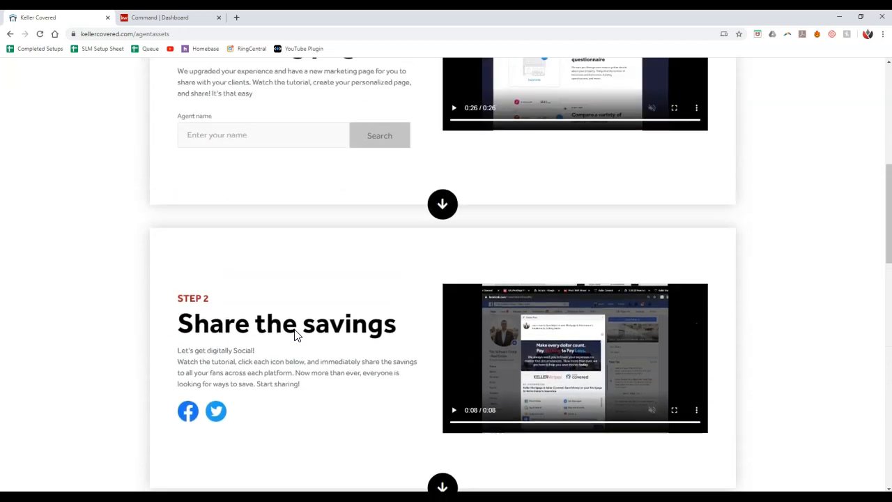
{"action": "scroll", "coordinate": [295, 335], "scroll_direction": "up", "scroll_amount": 1}
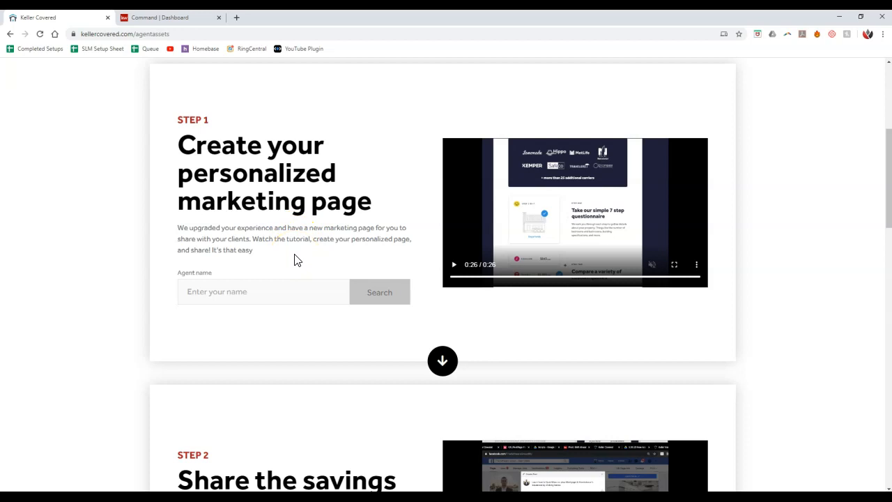
{"action": "left_click", "coordinate": [286, 287]}
{"action": "left_click", "coordinate": [286, 288]}
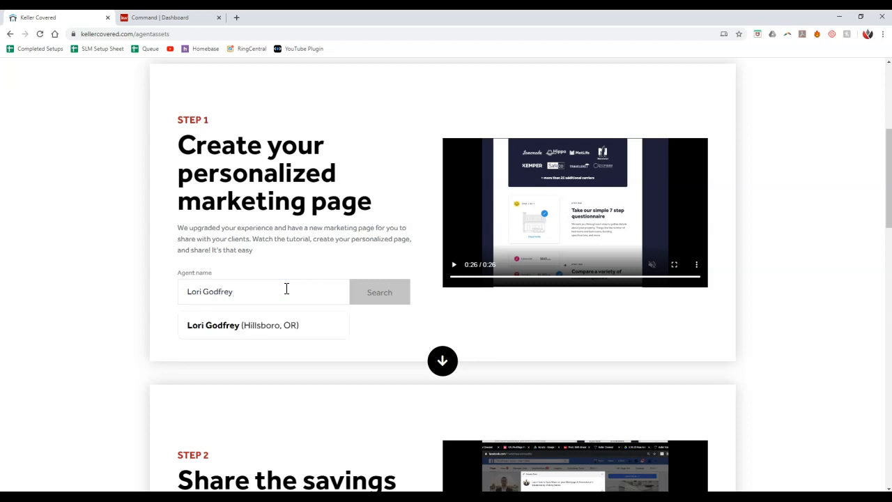
{"action": "left_click", "coordinate": [281, 329]}
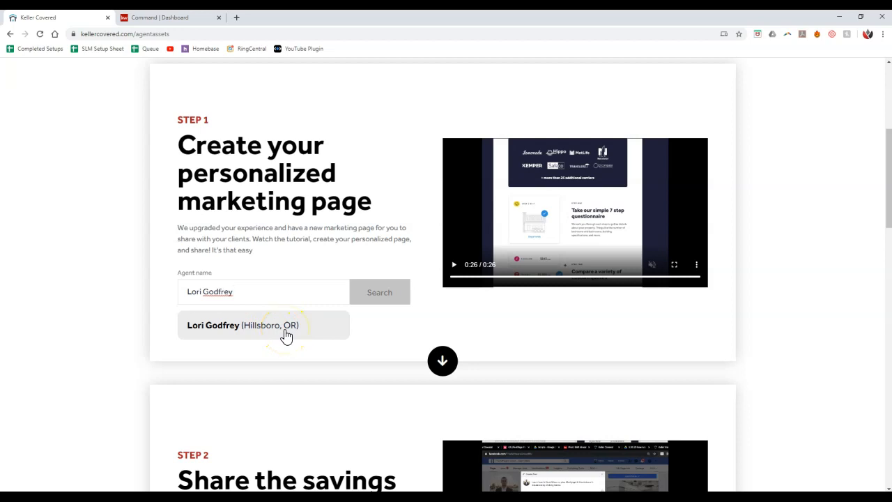
{"action": "left_click", "coordinate": [285, 334]}
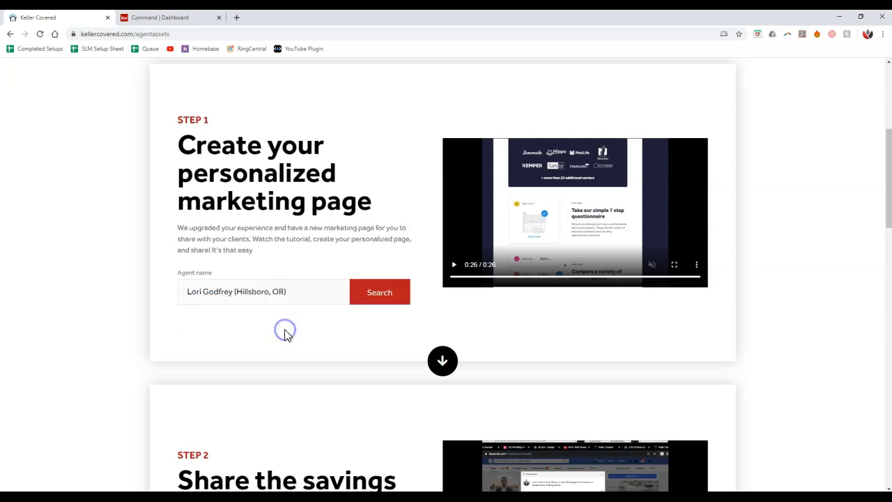
{"action": "left_click", "coordinate": [375, 306]}
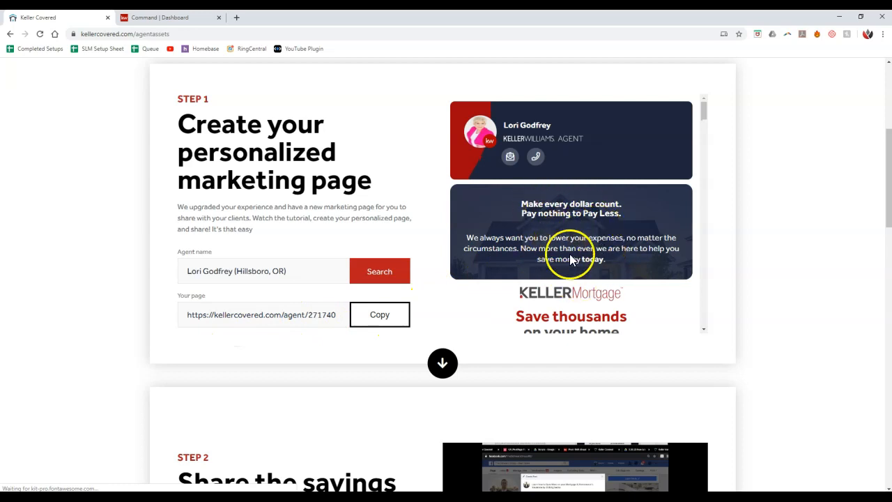
Copy the agent's 'Your page URL' link.
{"action": "left_click", "coordinate": [394, 324]}
{"action": "left_click", "coordinate": [394, 324]}
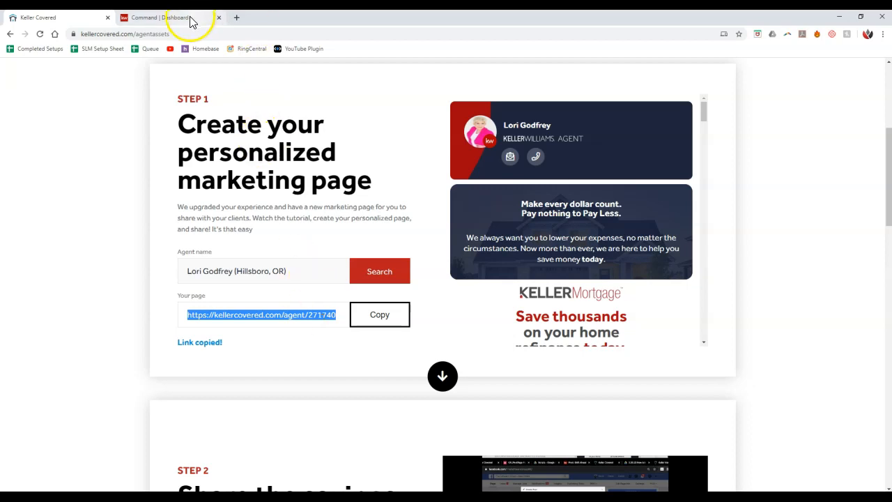
{"action": "left_click", "coordinate": [192, 21]}
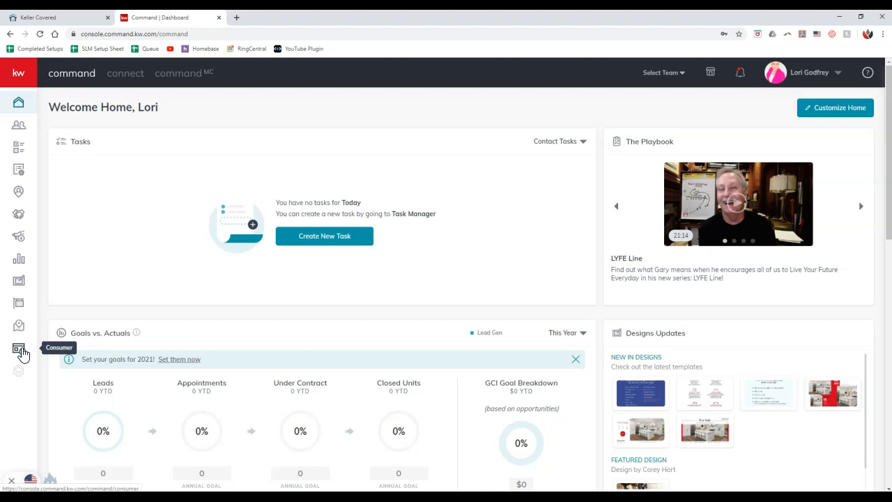
Open the Consumer area to list the existing Landing Pages.
{"action": "left_click", "coordinate": [19, 348]}
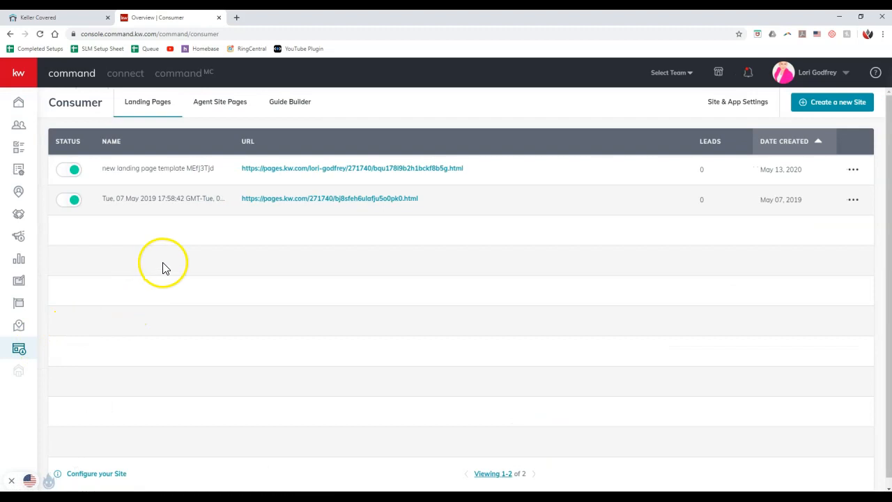
Create a new 'On My Agent Site' page and open it in the editor.
{"action": "left_click", "coordinate": [835, 112]}
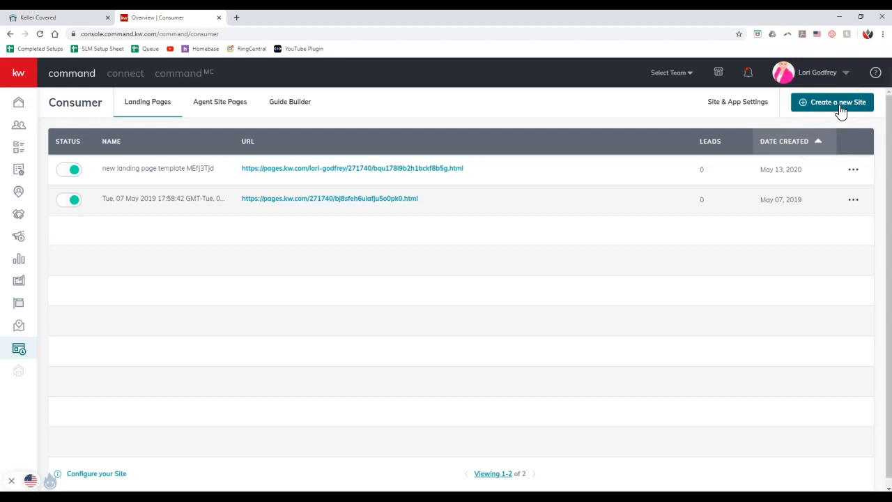
{"action": "left_click", "coordinate": [841, 110]}
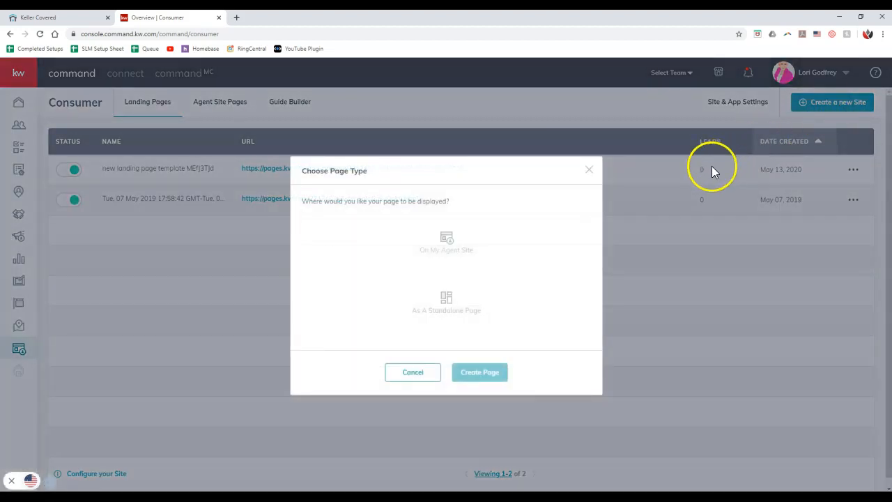
{"action": "left_click", "coordinate": [487, 261]}
{"action": "left_click", "coordinate": [480, 375]}
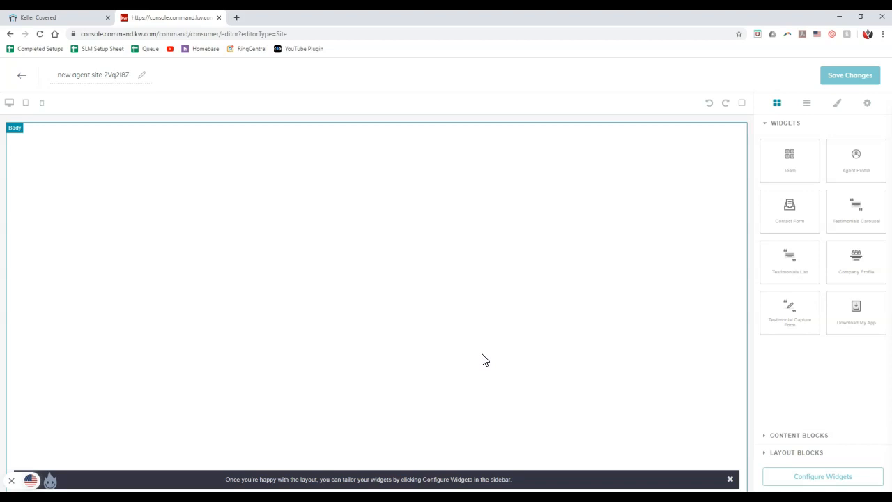
{"action": "left_click", "coordinate": [779, 437]}
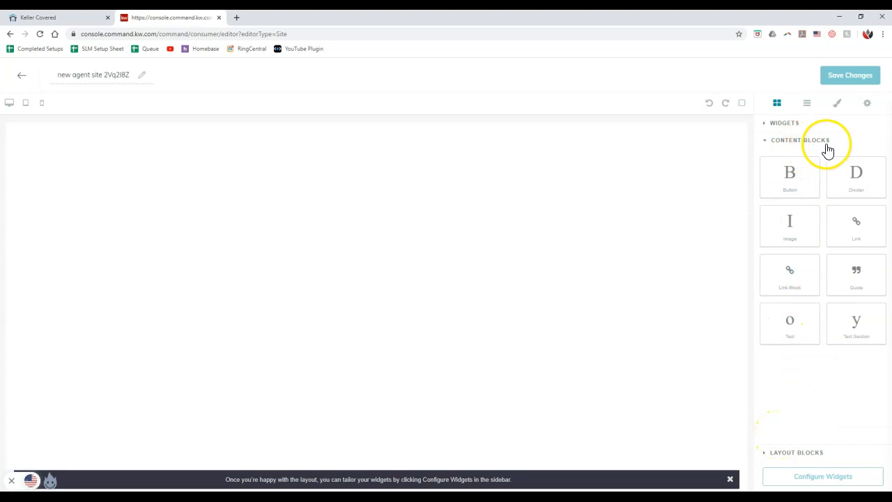
Add a Text block and the Download My App widget below it to the page body.
{"action": "left_click_drag", "start_coordinate": [799, 325], "coordinate": [569, 215]}
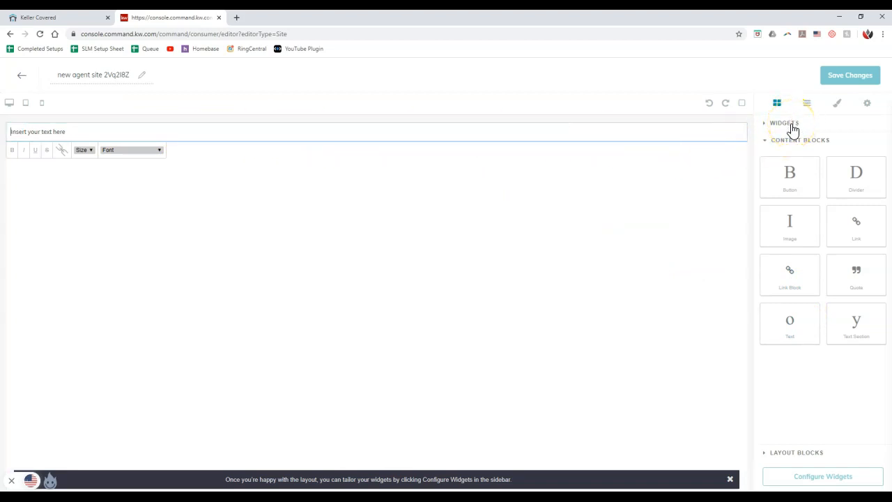
{"action": "left_click", "coordinate": [791, 125]}
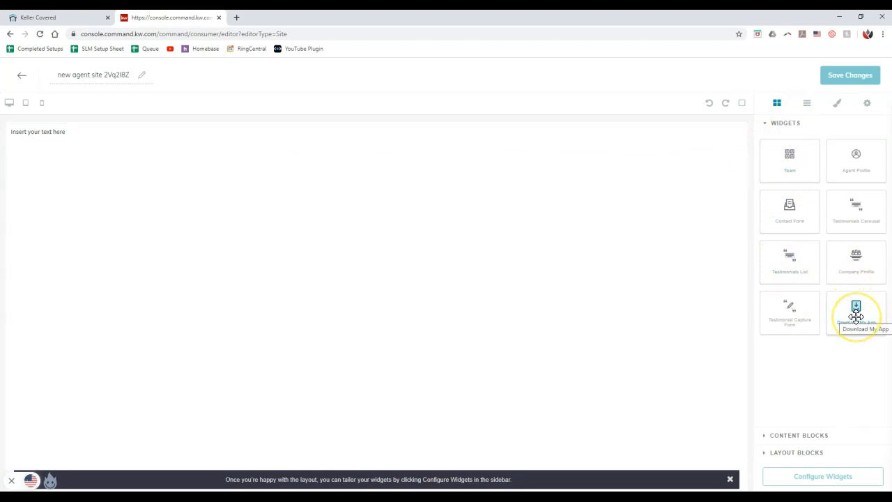
{"action": "left_click_drag", "start_coordinate": [856, 316], "coordinate": [463, 292]}
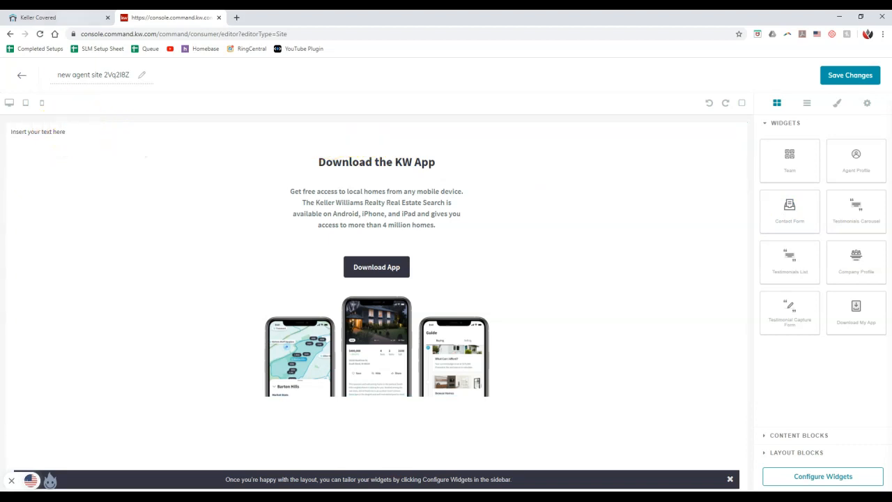
{"action": "left_click", "coordinate": [38, 18]}
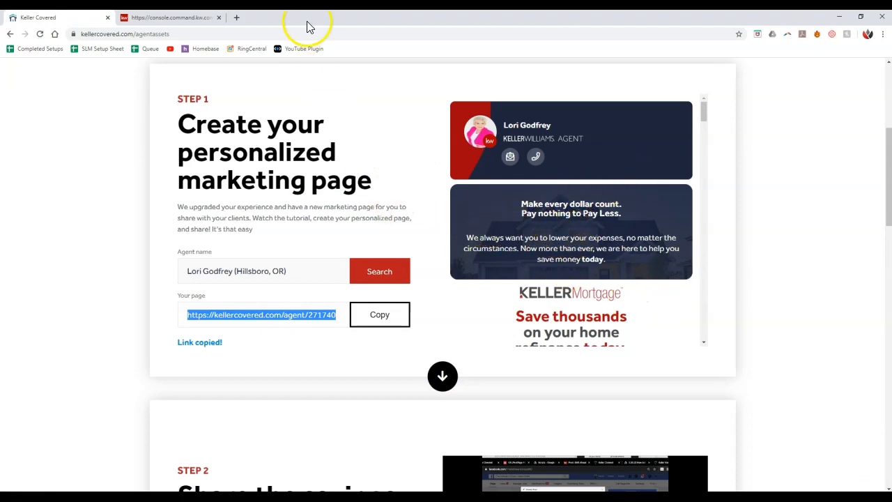
Go to iframe-generator.com in a new browser tab.
{"action": "left_click", "coordinate": [238, 17]}
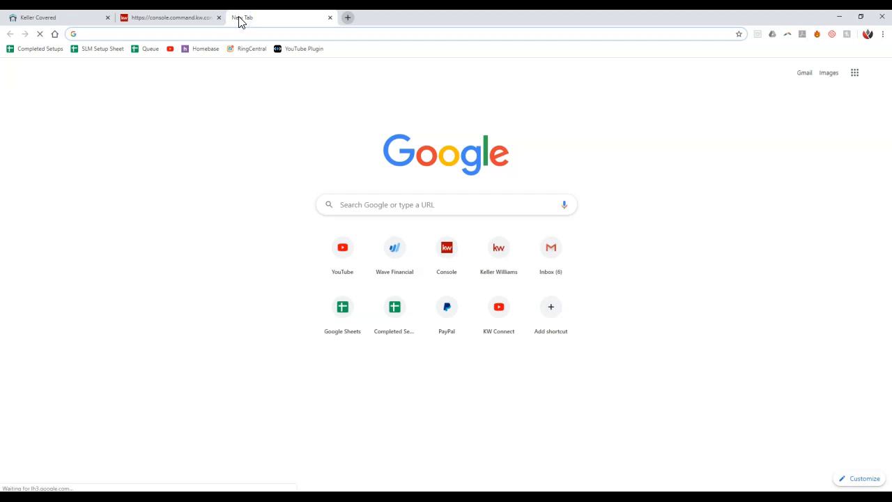
{"action": "type", "text": "iframe-ge"}
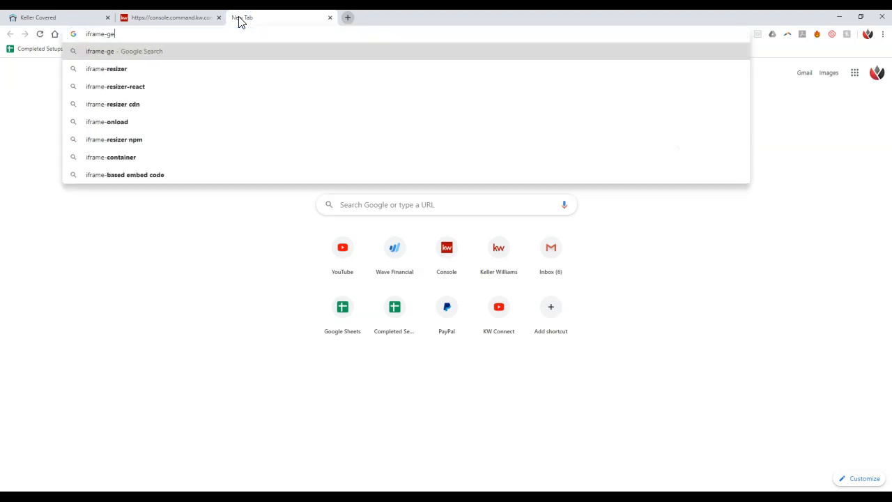
{"action": "type", "text": "nerator.com"}
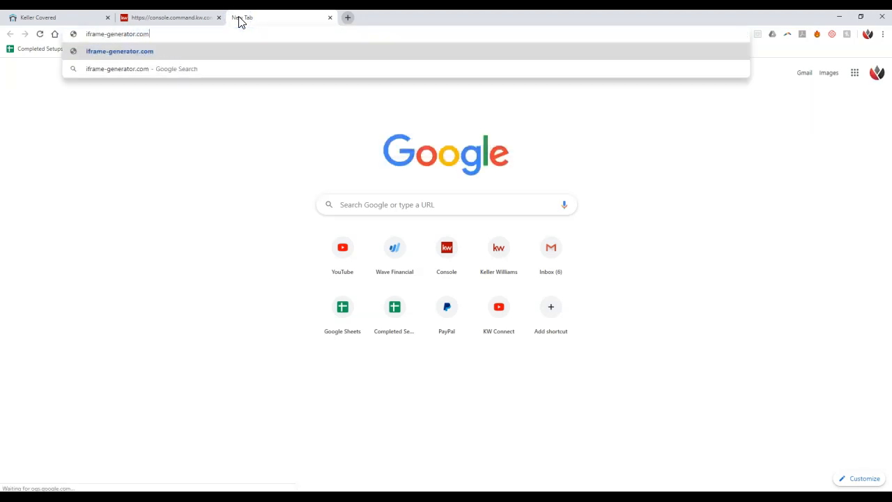
{"action": "key", "text": "Return"}
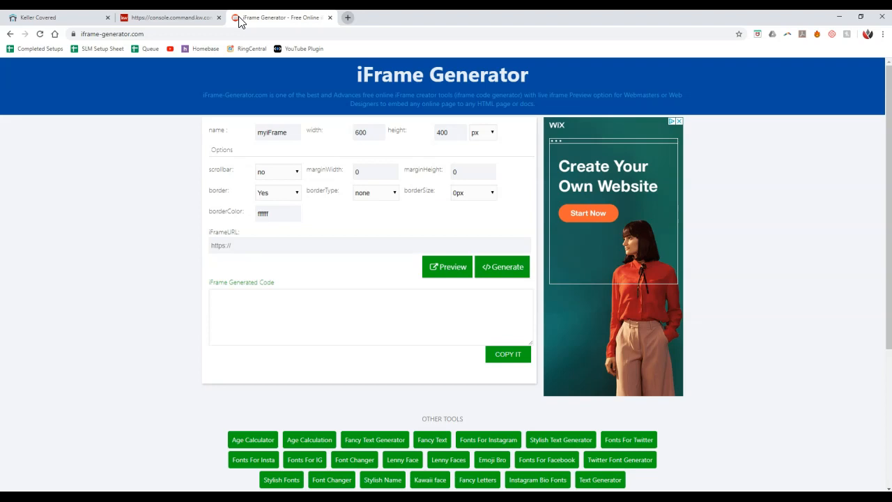
Paste the Keller Covered agent page link into the iFrame URL field.
{"action": "left_click", "coordinate": [250, 252]}
{"action": "key", "text": "ctrl+v"}
{"action": "left_click", "coordinate": [146, 243]}
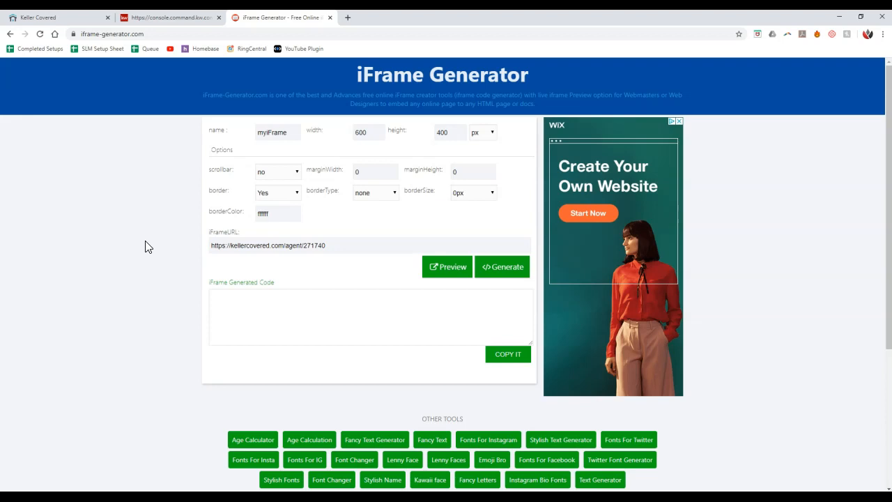
Set width 900, height 1400, border No, scrollbar yes, and preview the iframe.
{"action": "left_click_drag", "start_coordinate": [379, 132], "coordinate": [334, 132]}
{"action": "type", "text": "9"}
{"action": "double_click", "coordinate": [442, 133]}
{"action": "type", "text": "1400"}
{"action": "left_click", "coordinate": [299, 190]}
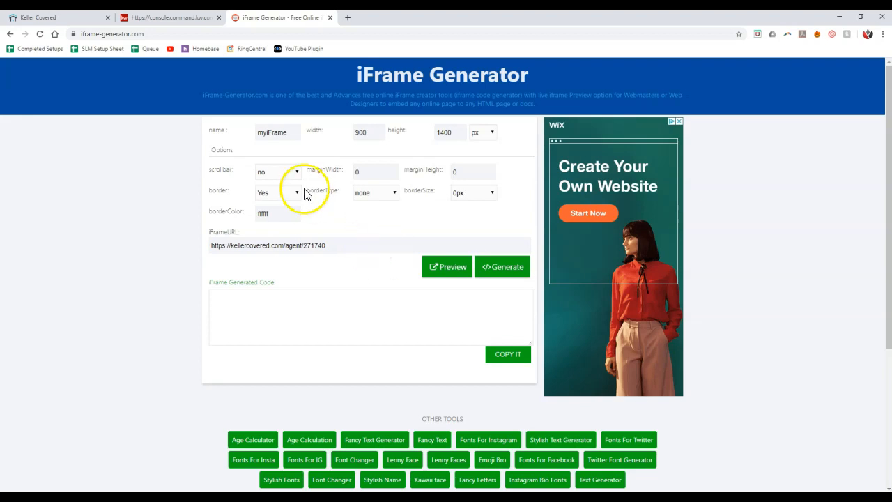
{"action": "left_click", "coordinate": [284, 213]}
{"action": "left_click", "coordinate": [296, 173]}
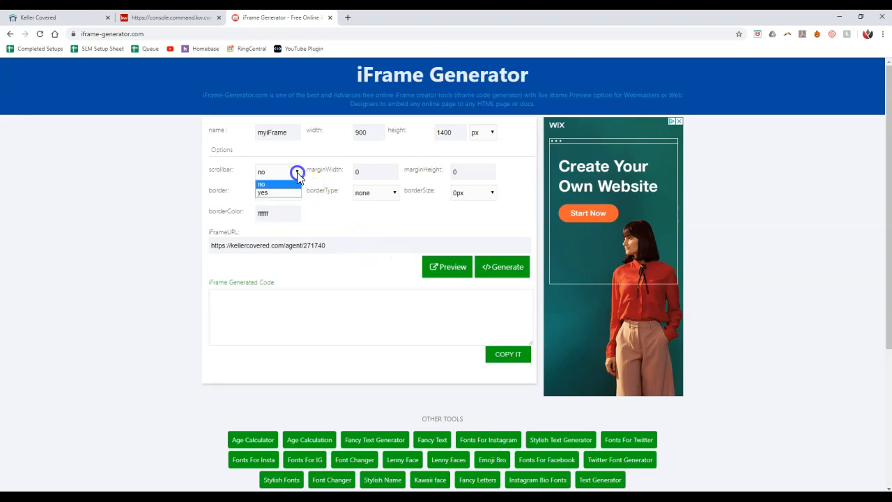
{"action": "left_click", "coordinate": [288, 189]}
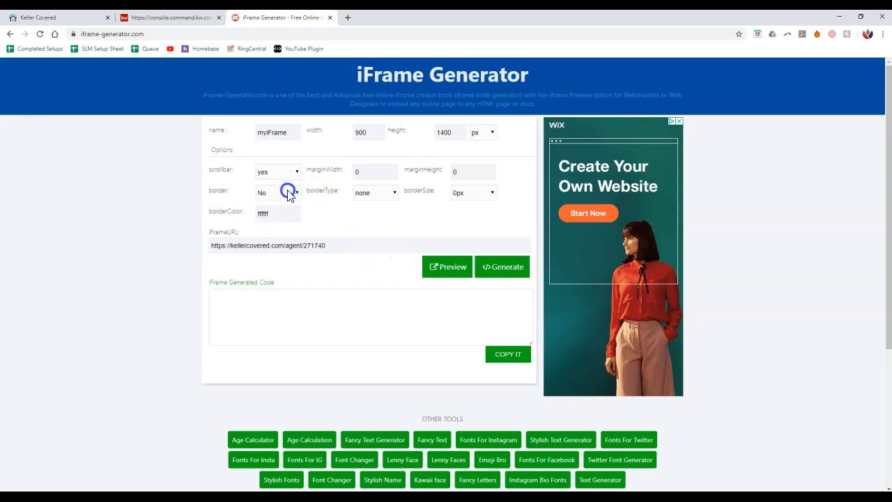
{"action": "left_click", "coordinate": [448, 277]}
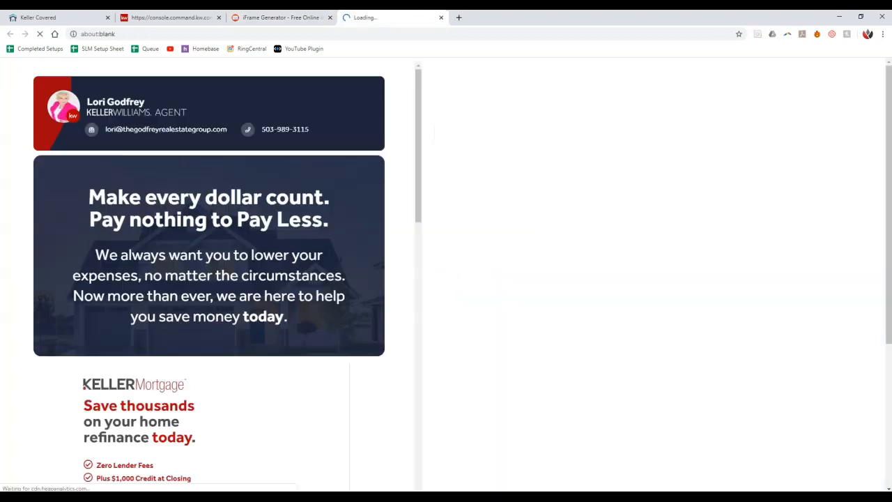
Scroll the embedded page preview down to 'Let's get you covered', then return to the generator.
{"action": "scroll", "coordinate": [360, 185], "scroll_direction": "down", "scroll_amount": 1}
{"action": "scroll", "coordinate": [359, 185], "scroll_direction": "down", "scroll_amount": 7}
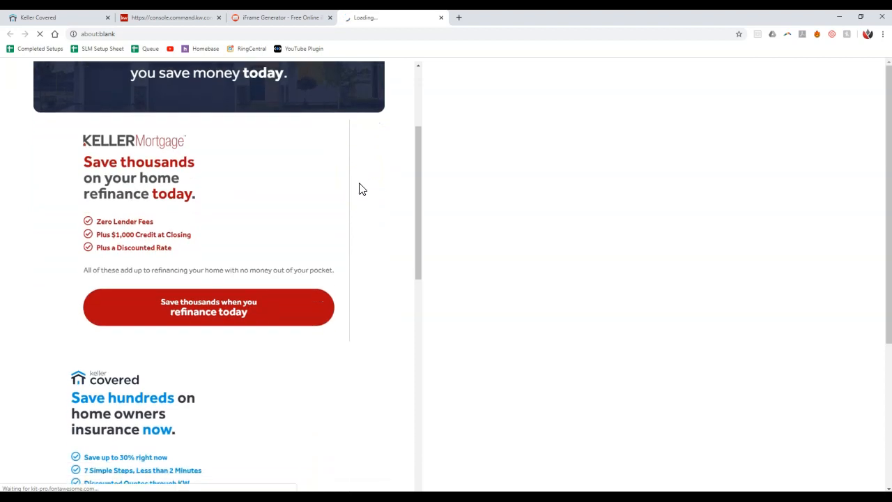
{"action": "scroll", "coordinate": [360, 188], "scroll_direction": "down", "scroll_amount": 9}
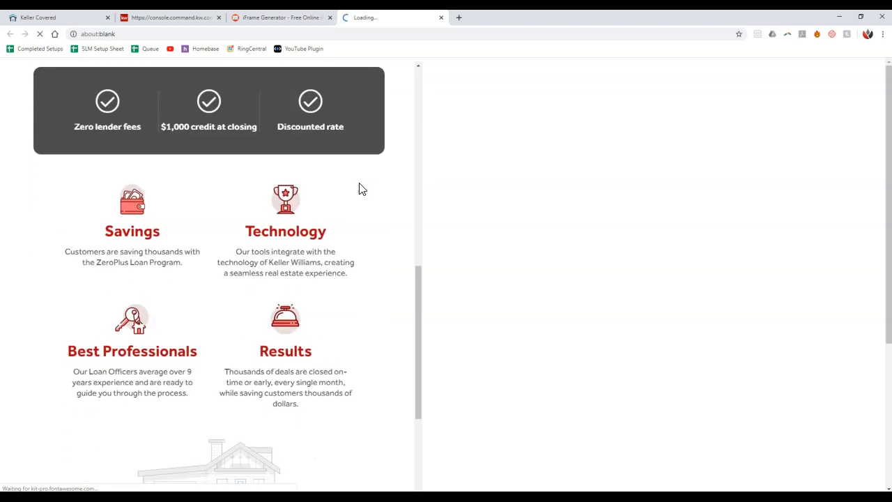
{"action": "scroll", "coordinate": [360, 188], "scroll_direction": "down", "scroll_amount": 2}
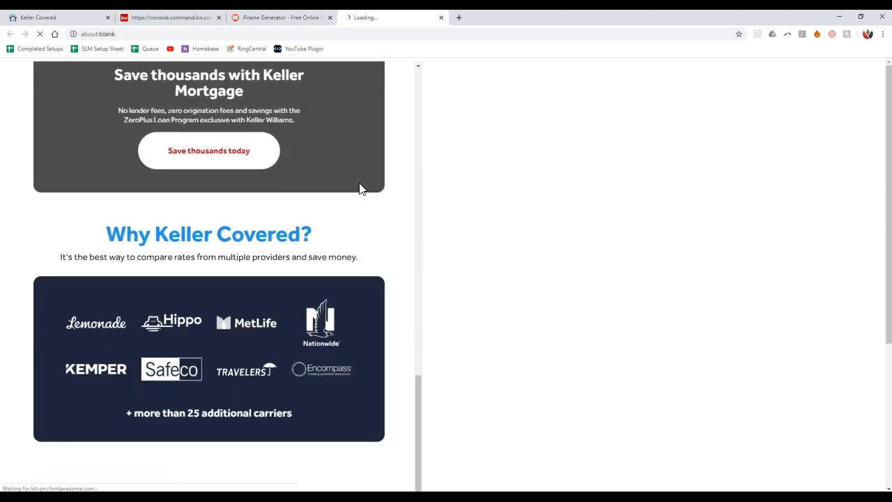
{"action": "scroll", "coordinate": [361, 188], "scroll_direction": "down", "scroll_amount": 6}
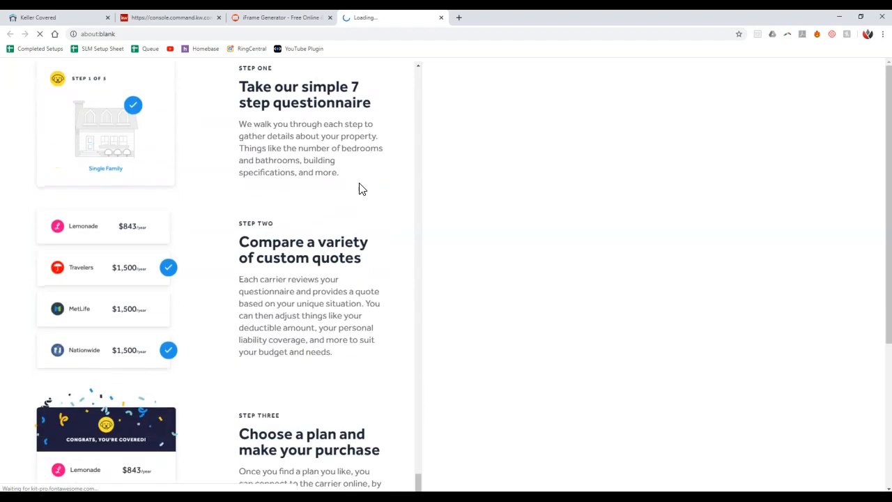
{"action": "scroll", "coordinate": [359, 186], "scroll_direction": "down", "scroll_amount": 5}
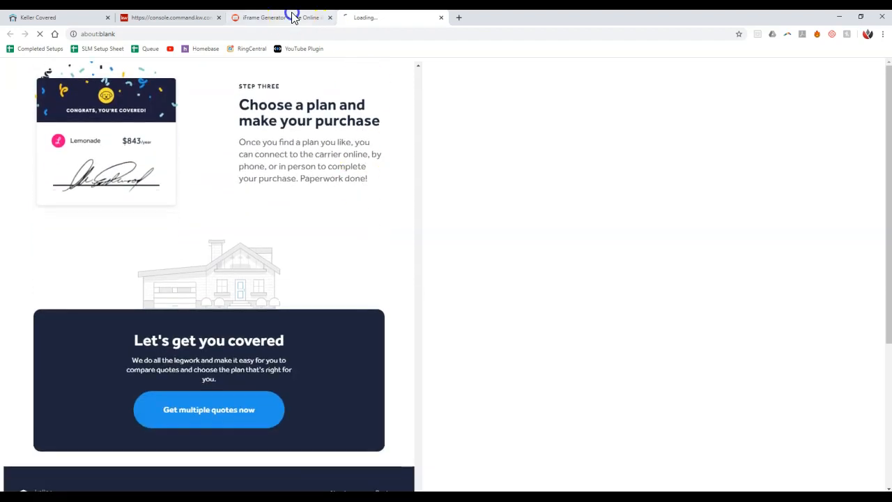
{"action": "left_click", "coordinate": [293, 17]}
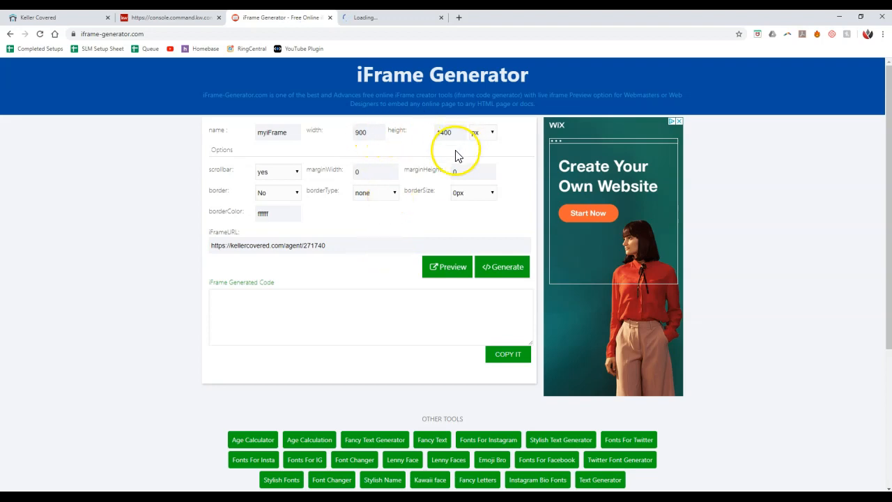
Generate the 900×1400 borderless, scrolling iframe embed code and copy it.
{"action": "left_click", "coordinate": [504, 276]}
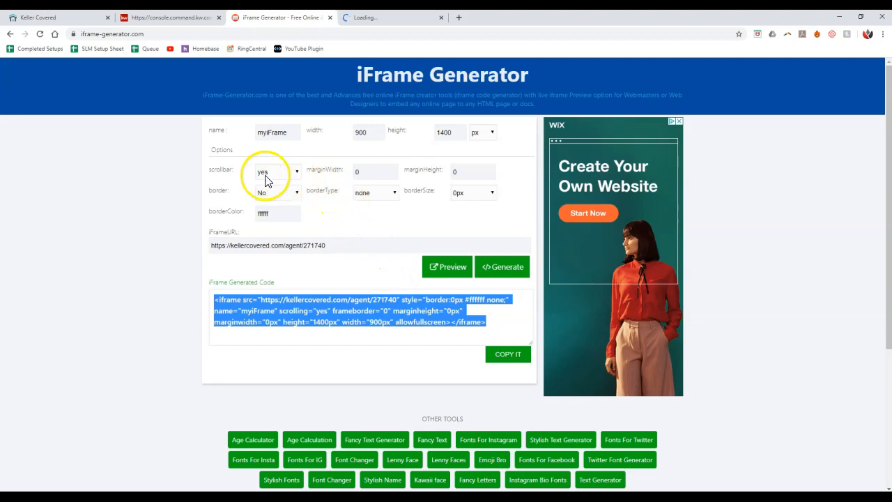
{"action": "left_click", "coordinate": [366, 20]}
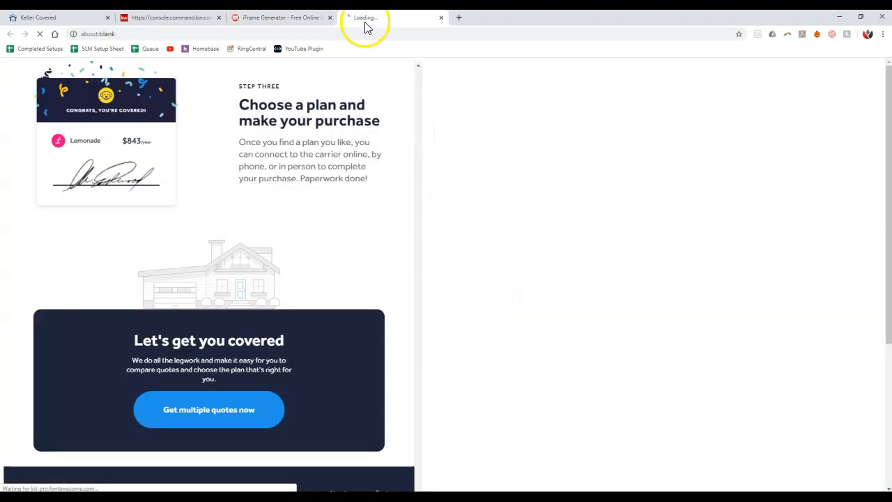
{"action": "scroll", "coordinate": [341, 217], "scroll_direction": "up", "scroll_amount": 6}
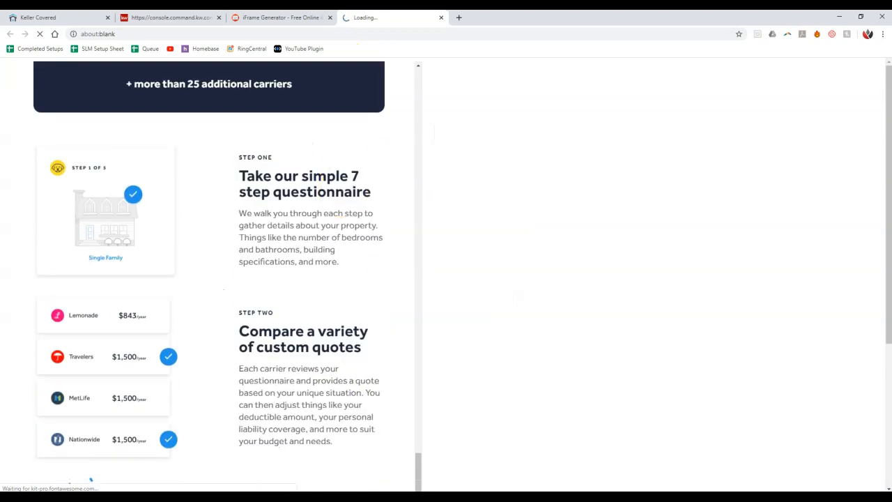
{"action": "left_click", "coordinate": [296, 17]}
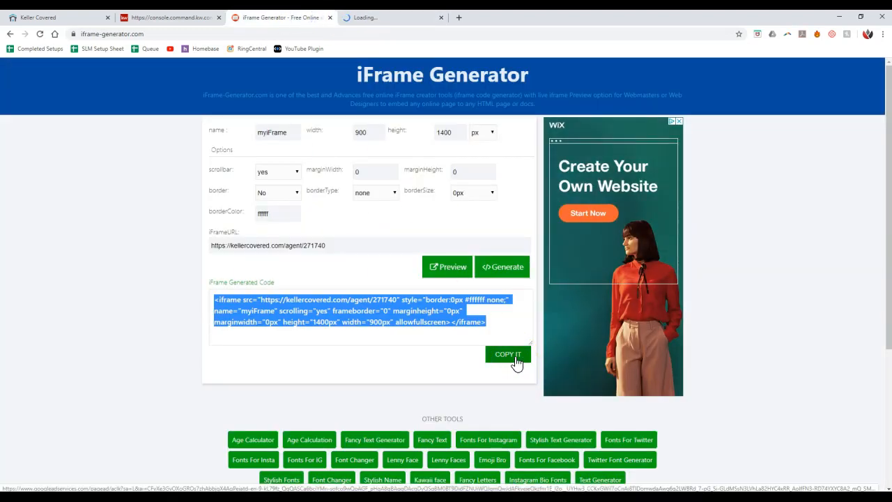
{"action": "left_click", "coordinate": [516, 364]}
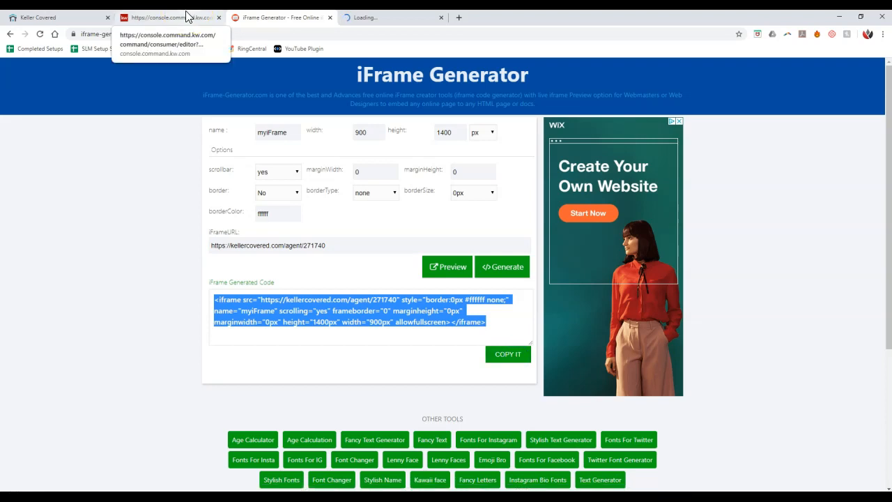
{"action": "left_click", "coordinate": [186, 16]}
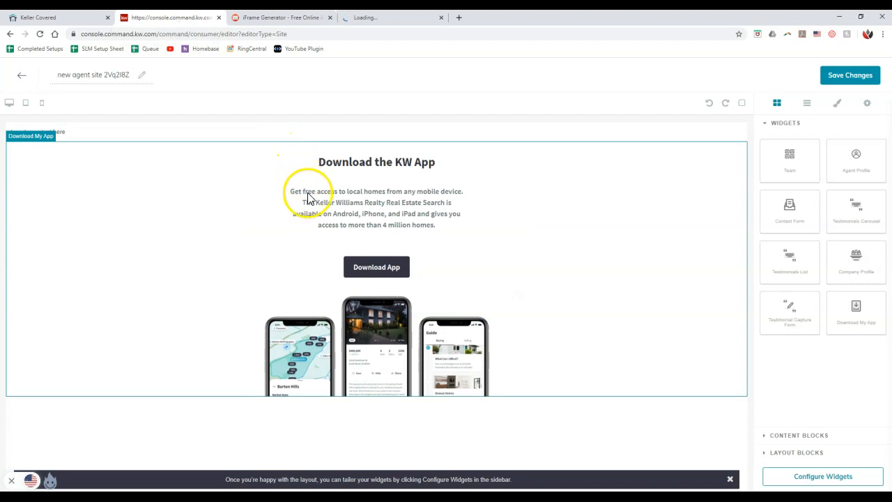
Swap the text placeholder for the iframe code inside <center> tags and start renaming to 'Keller Covered / Mortgage'.
{"action": "left_click", "coordinate": [187, 140]}
{"action": "left_click_drag", "start_coordinate": [106, 134], "coordinate": [8, 132]}
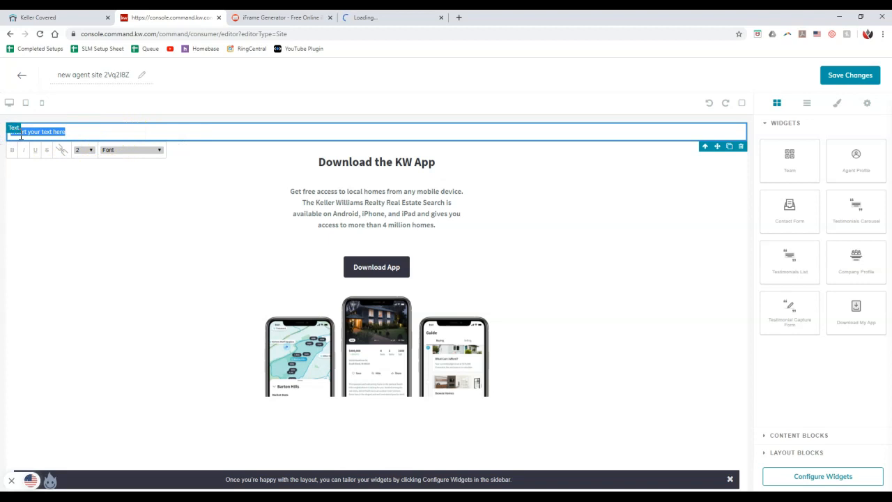
{"action": "key", "text": "BackSpace"}
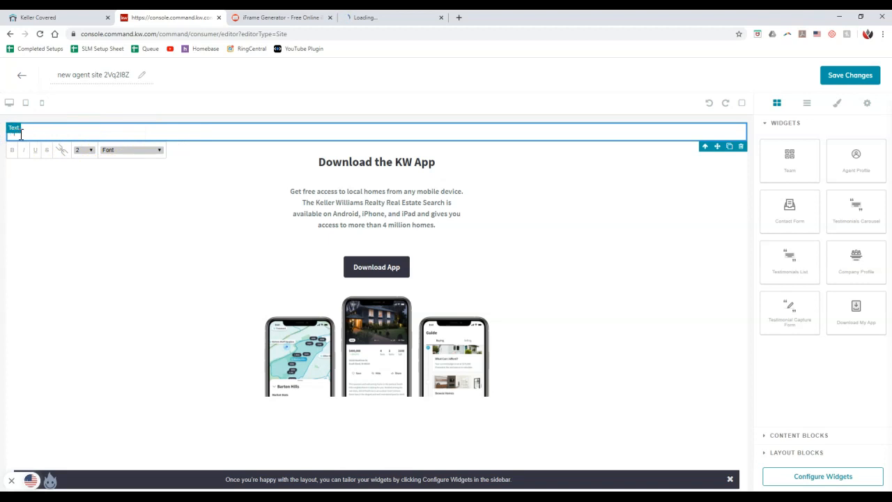
{"action": "type", "text": "<center>"}
{"action": "key", "text": "ctrl+v"}
{"action": "left_click", "coordinate": [179, 109]}
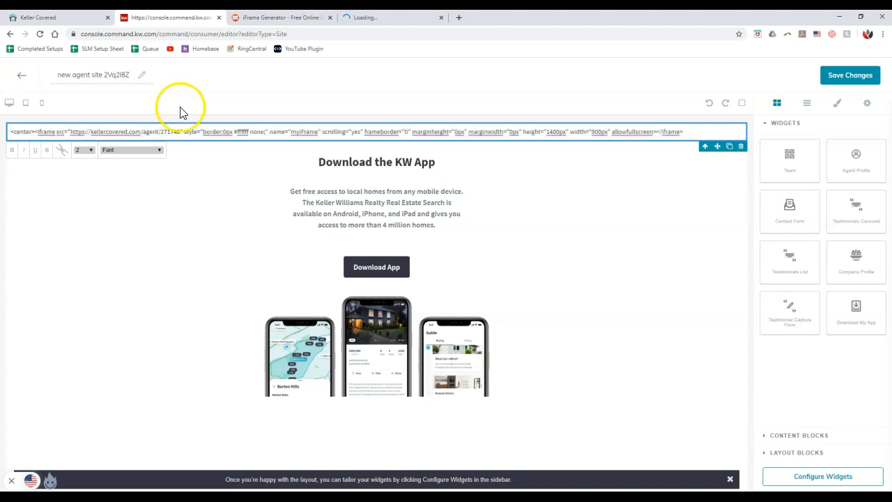
{"action": "left_click", "coordinate": [700, 131]}
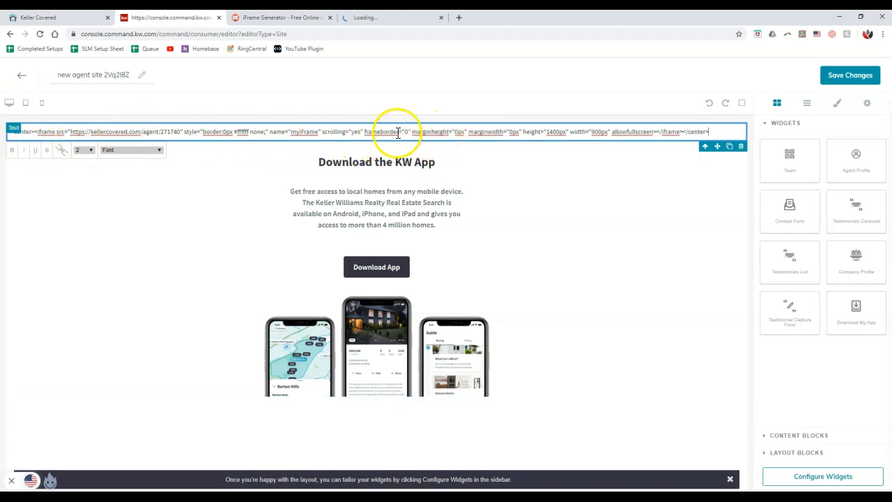
{"action": "left_click", "coordinate": [481, 106]}
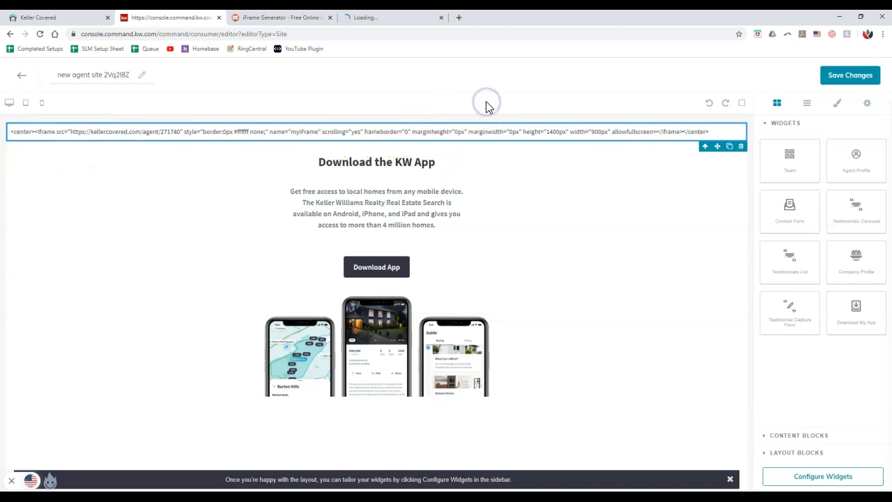
{"action": "triple_click", "coordinate": [114, 75]}
{"action": "type", "text": "K"}
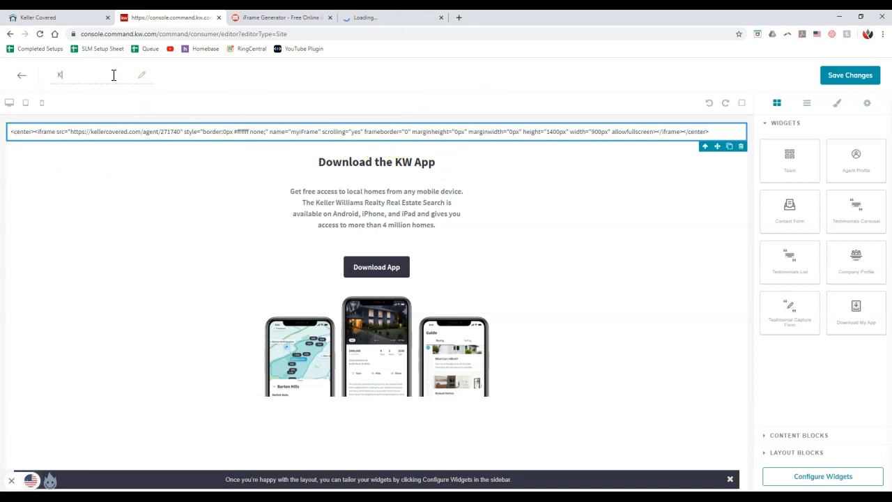
{"action": "type", "text": "eller Covered / Mortgage"}
Save the 'Keller Covered / Mortgage' page and publish it as an agent site.
{"action": "left_click", "coordinate": [251, 79]}
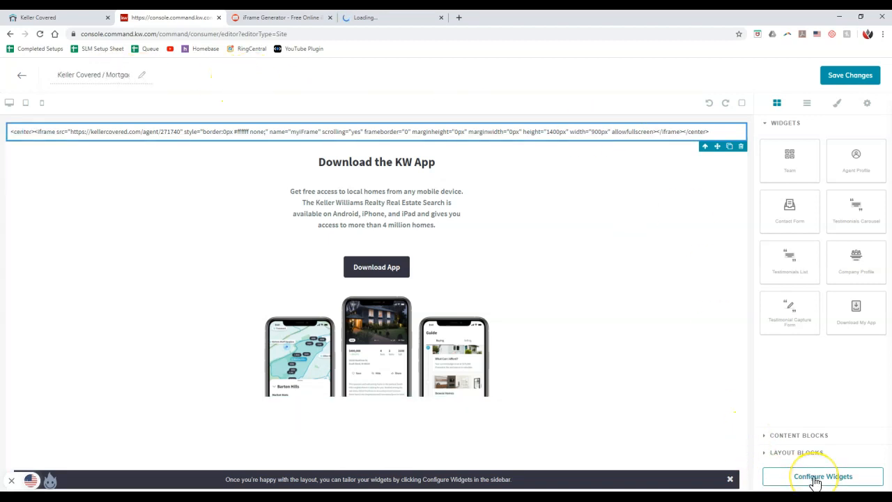
{"action": "left_click", "coordinate": [849, 76]}
{"action": "left_click", "coordinate": [492, 337]}
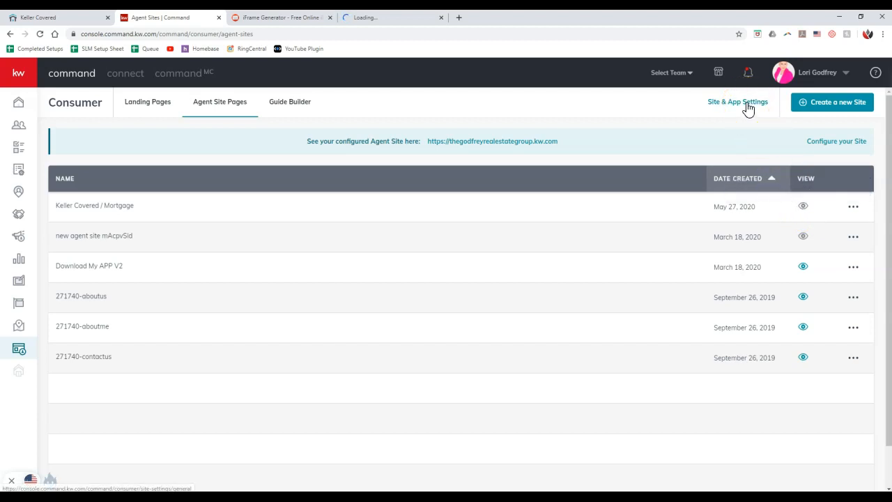
Add a new Site Pages navigation entry linked to the Keller Covered / Mortgage site.
{"action": "left_click", "coordinate": [748, 108]}
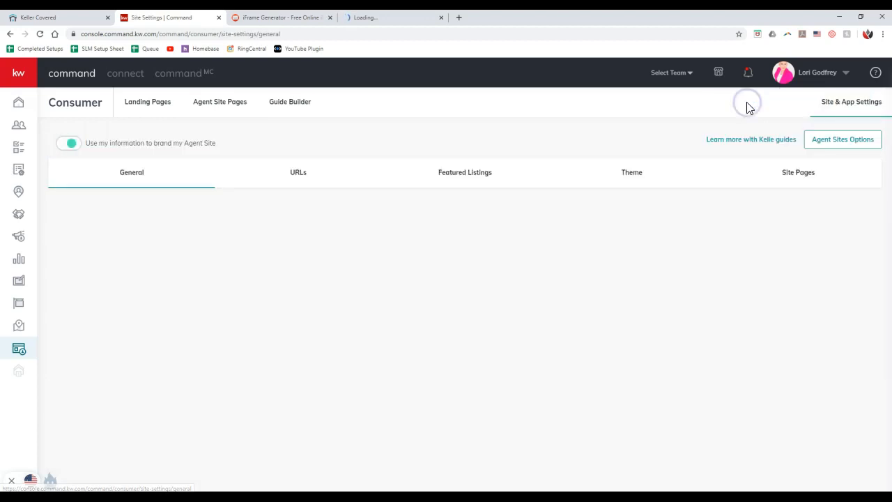
{"action": "left_click", "coordinate": [786, 180]}
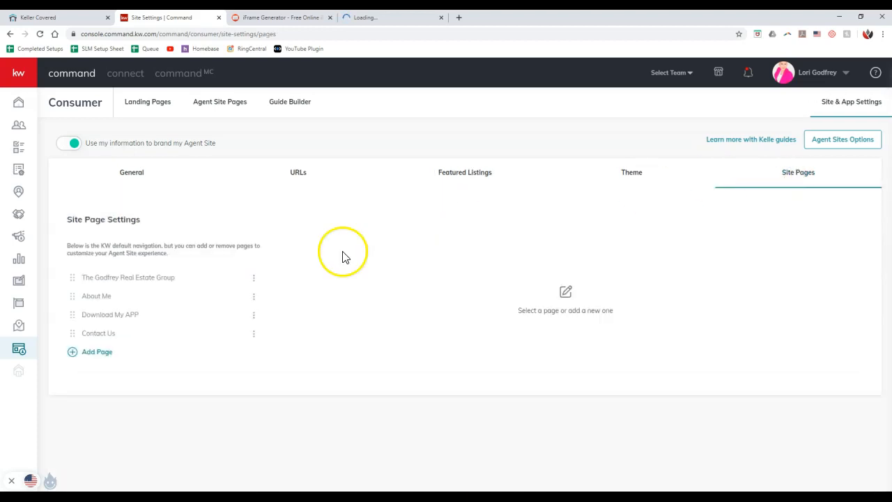
{"action": "left_click", "coordinate": [101, 355]}
{"action": "left_click", "coordinate": [352, 200]}
{"action": "left_click", "coordinate": [475, 403]}
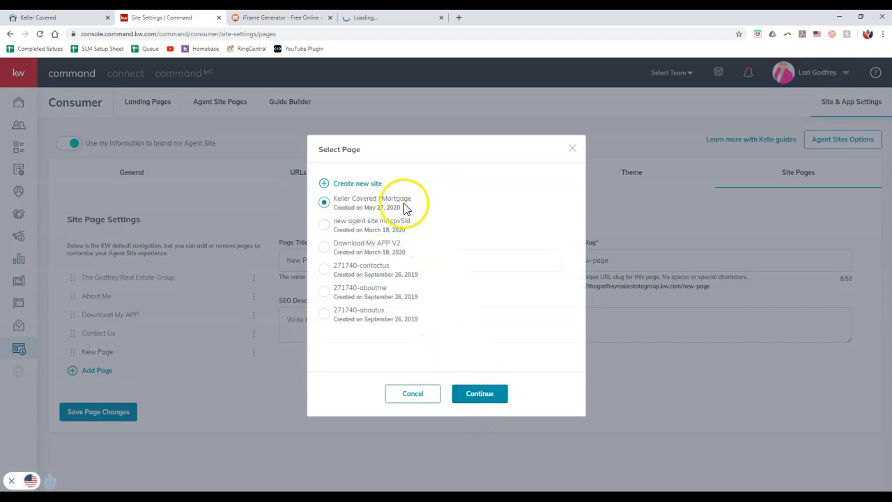
{"action": "left_click", "coordinate": [476, 395]}
{"action": "triple_click", "coordinate": [358, 253]}
Title the page 'Keller Covered and Keller Mortgage' with slug keller-covered-keller-mortgage.
{"action": "type", "text": "Keller"}
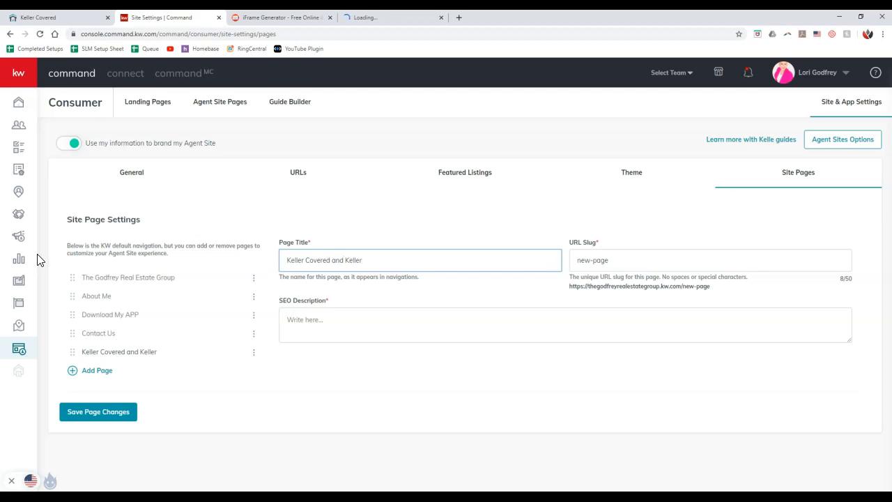
{"action": "type", "text": " Mortgage"}
{"action": "left_click_drag", "start_coordinate": [624, 257], "coordinate": [364, 259]}
{"action": "type", "text": "keller"}
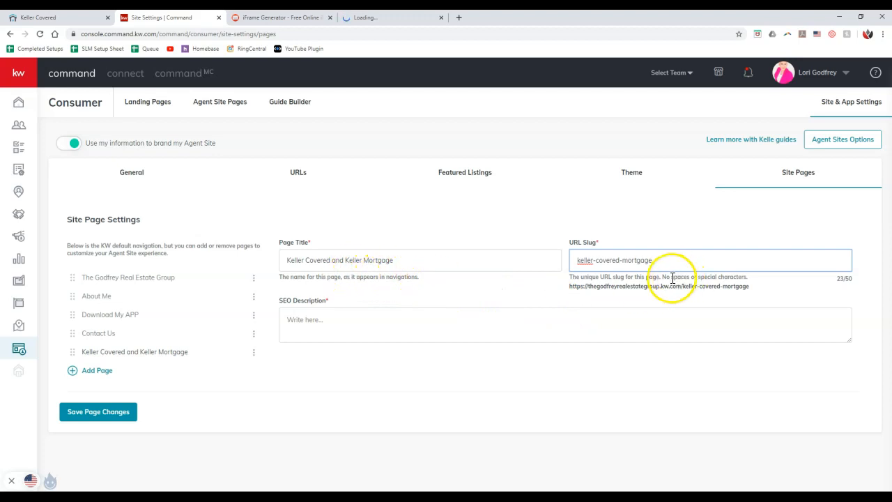
{"action": "left_click", "coordinate": [625, 262]}
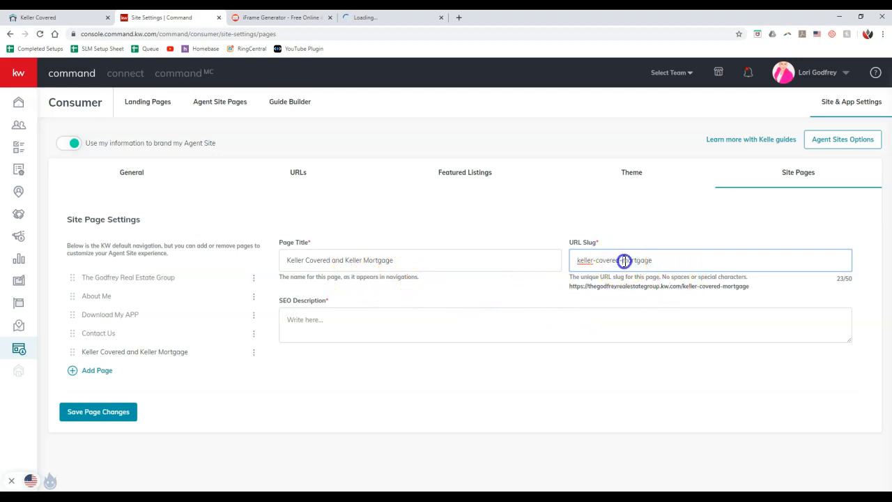
{"action": "type", "text": "keller-"}
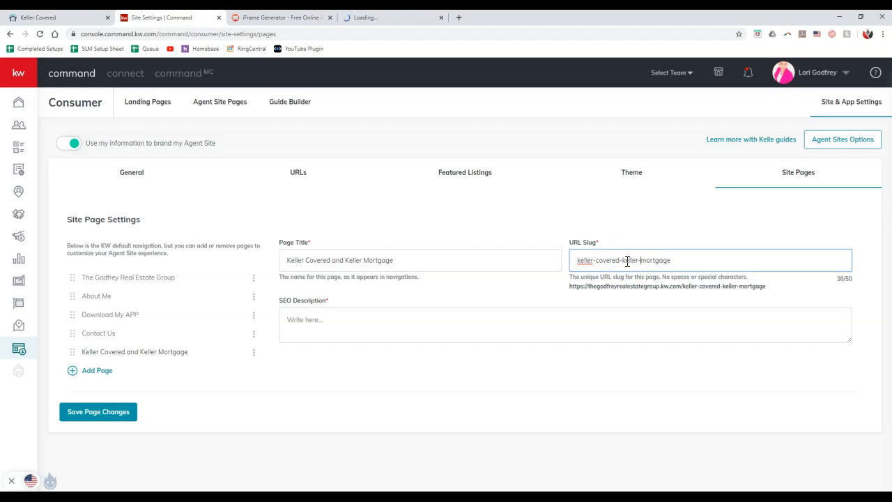
Write a savings-focused SEO description for the page and save its settings.
{"action": "left_click", "coordinate": [399, 263]}
{"action": "key", "text": "ctrl+a"}
{"action": "key", "text": "ctrl+c"}
{"action": "left_click", "coordinate": [328, 328]}
{"action": "key", "text": "ctrl+v"}
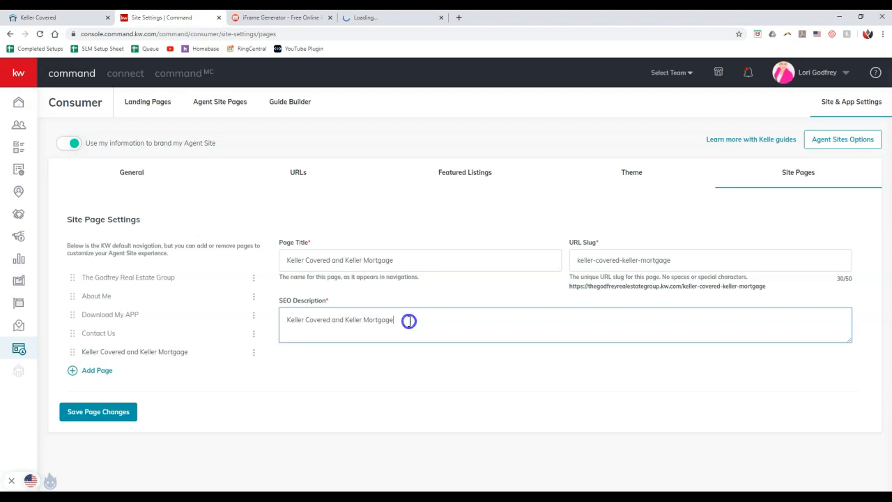
{"action": "triple_click", "coordinate": [408, 319]}
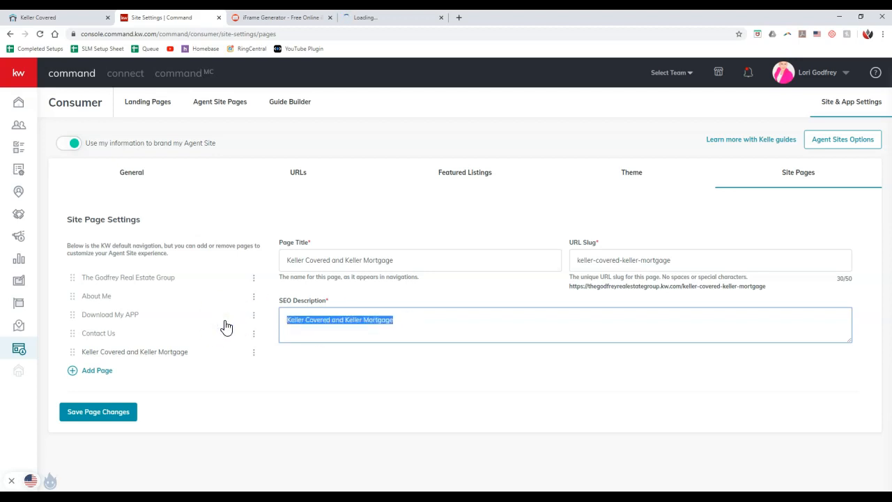
{"action": "type", "text": "Save thousands when you utilize"}
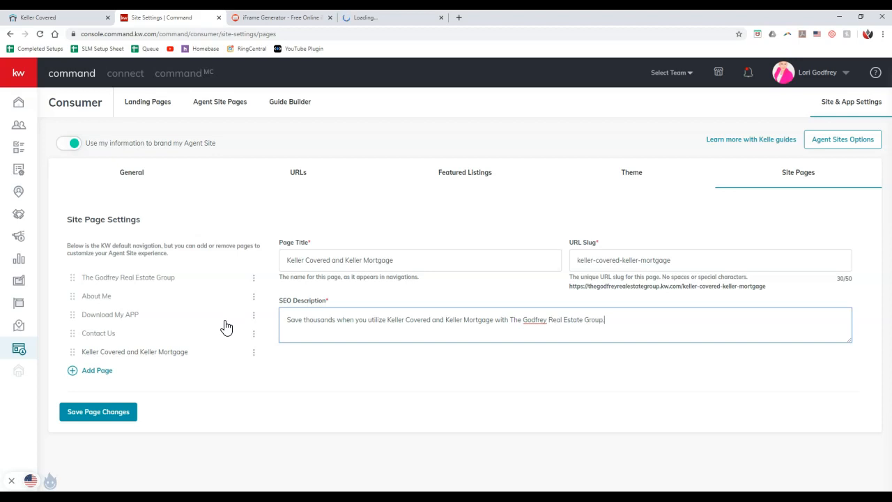
{"action": "left_click", "coordinate": [117, 412]}
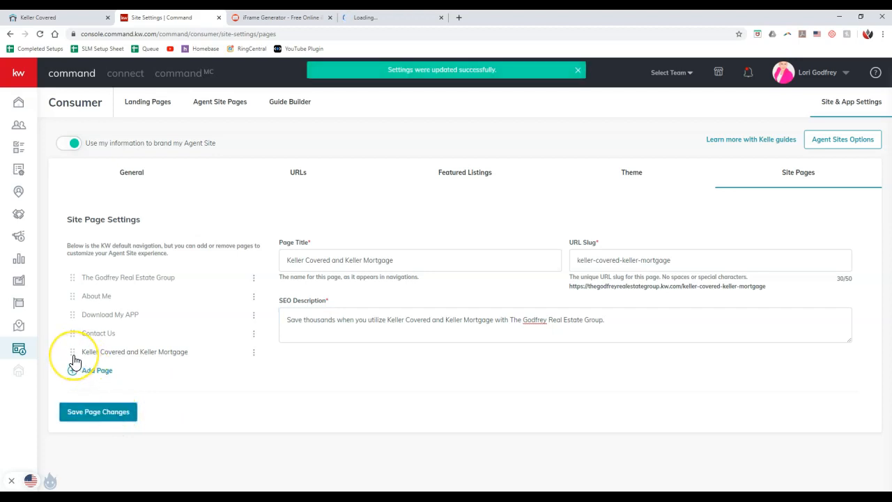
Move the new page above Contact Us and select its live URL preview.
{"action": "left_click_drag", "start_coordinate": [74, 359], "coordinate": [78, 333]}
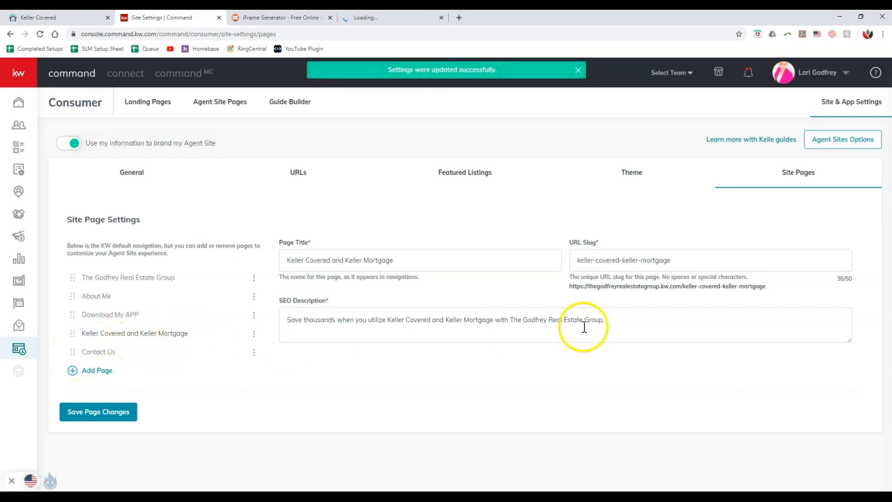
{"action": "left_click_drag", "start_coordinate": [766, 289], "coordinate": [587, 290]}
{"action": "left_click", "coordinate": [619, 299]}
{"action": "left_click", "coordinate": [766, 287]}
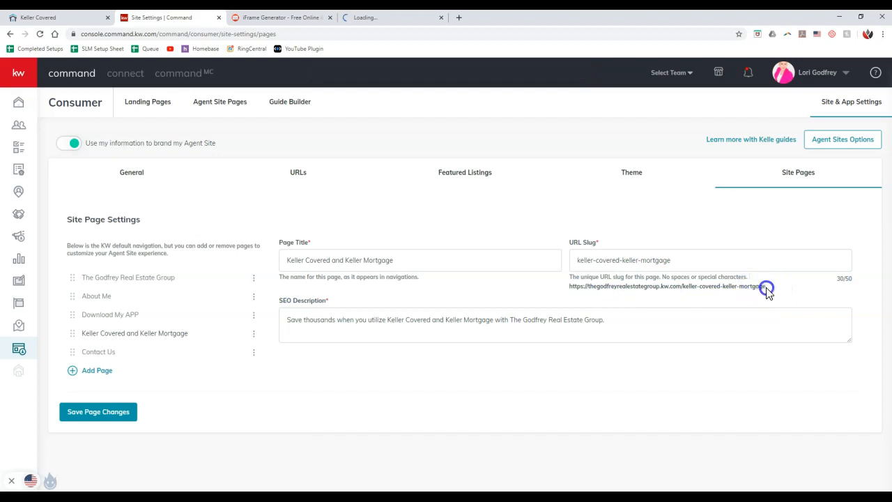
{"action": "left_click_drag", "start_coordinate": [751, 288], "coordinate": [616, 290]}
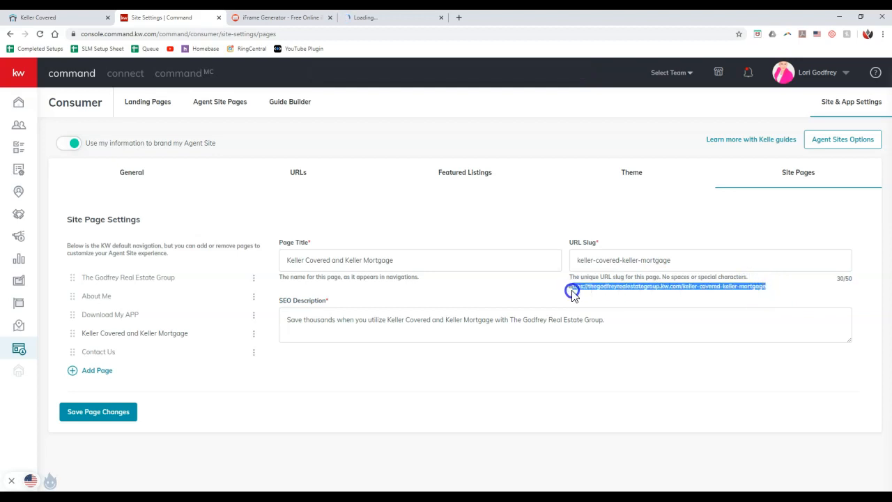
Paste the page's live URL into another browser tab's address bar.
{"action": "left_click", "coordinate": [289, 17]}
{"action": "left_click", "coordinate": [298, 34]}
{"action": "key", "text": "ctrl+v"}
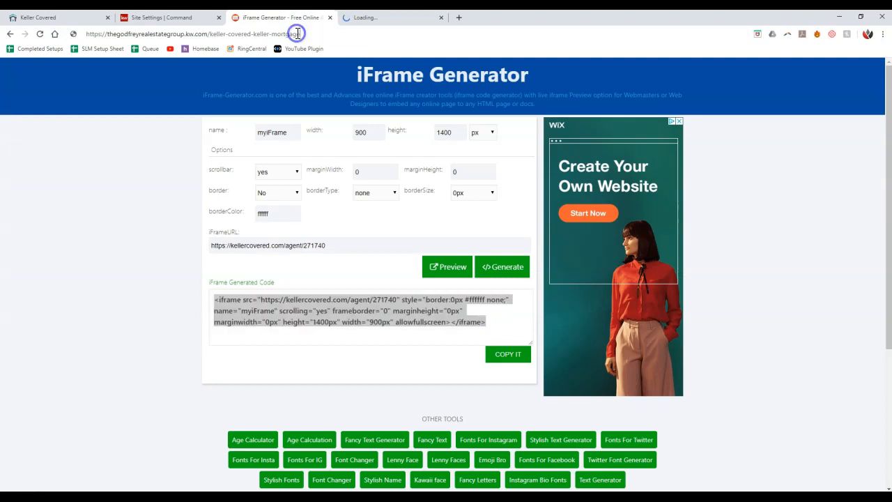
Load the keller-covered-keller-mortgage page, review its embedded offers, and accept the cookie notice.
{"action": "key", "text": "Return"}
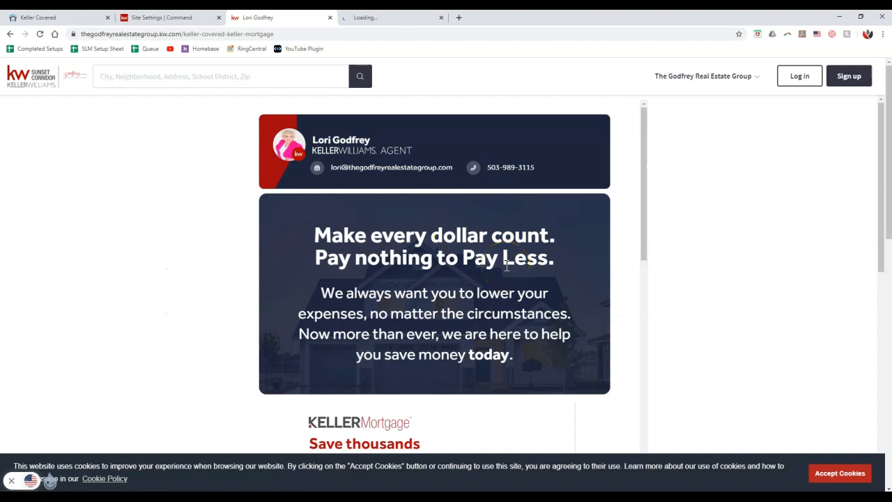
{"action": "scroll", "coordinate": [506, 265], "scroll_direction": "down", "scroll_amount": 4}
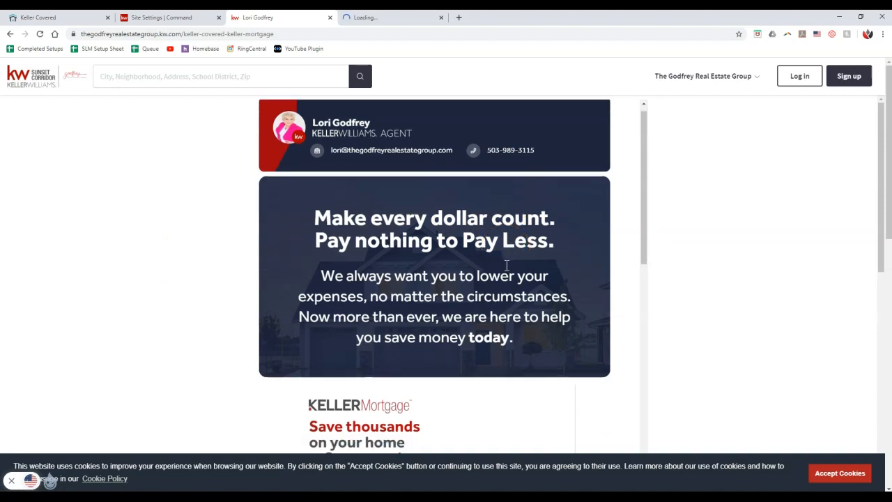
{"action": "scroll", "coordinate": [608, 278], "scroll_direction": "down", "scroll_amount": 4}
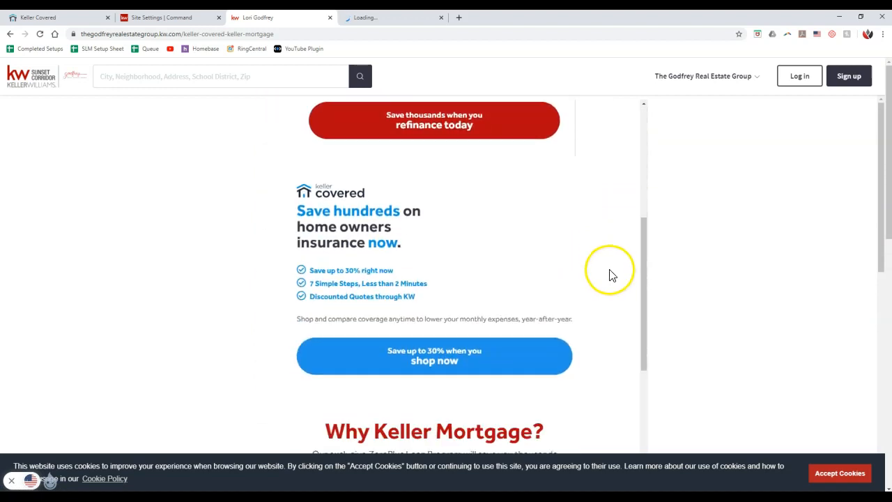
{"action": "scroll", "coordinate": [486, 233], "scroll_direction": "up", "scroll_amount": 8}
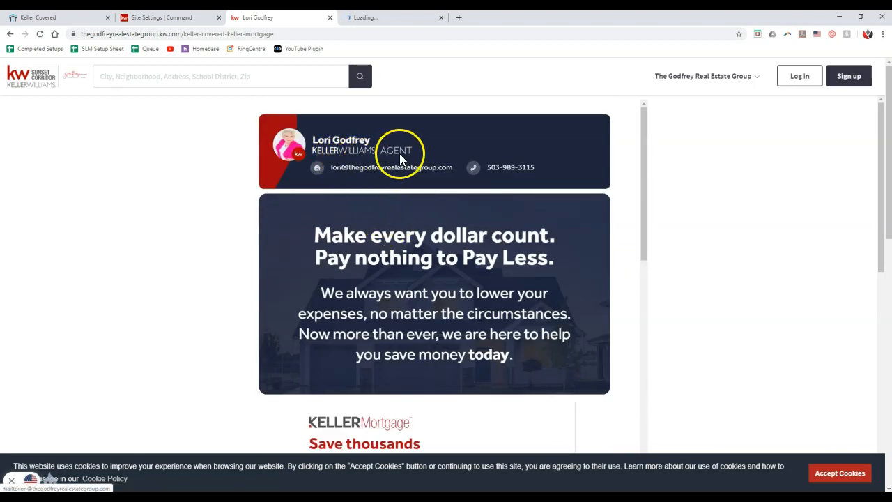
{"action": "left_click", "coordinate": [700, 172]}
{"action": "left_click", "coordinate": [840, 474]}
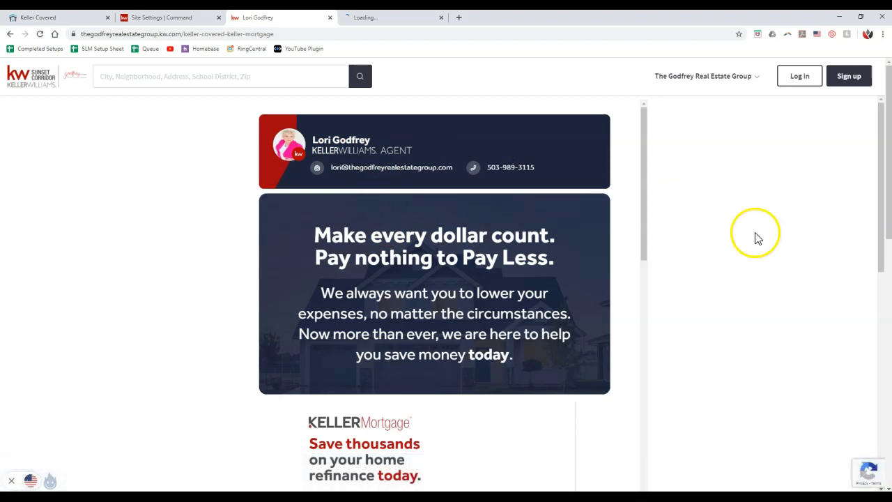